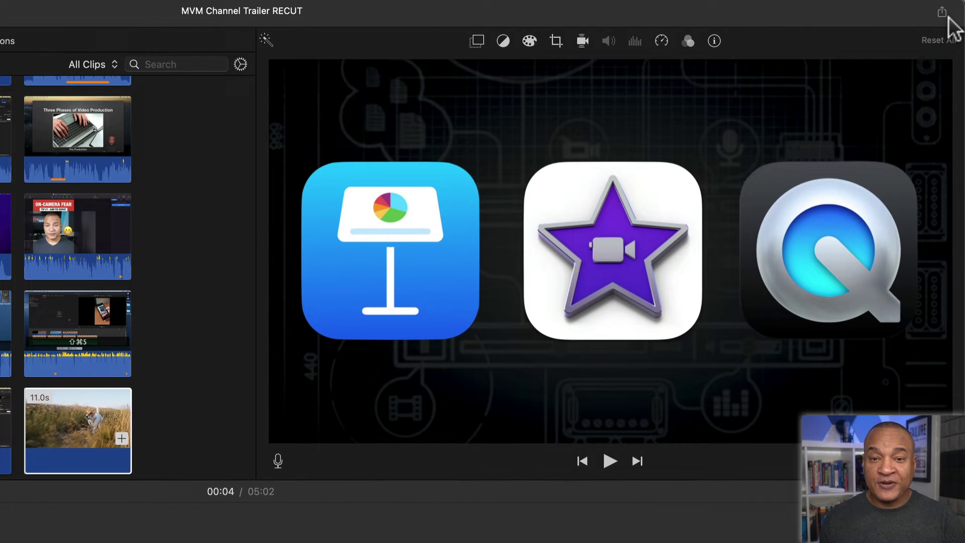
# Show the Share options for the MVM Channel Trailer RECUT project
pyautogui.click(943, 12)
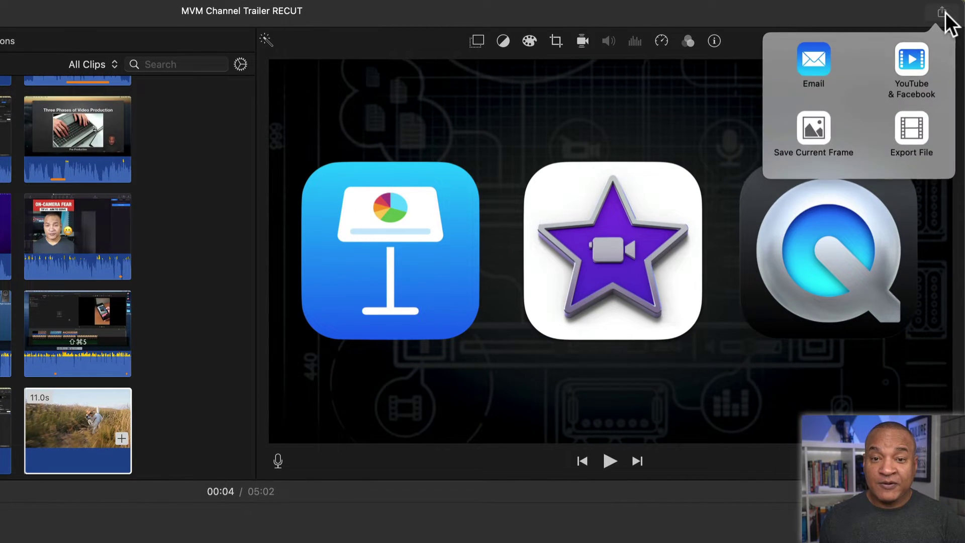
# Set up an Export File with Video and Audio, 1080p, High quality and Better Quality compression
pyautogui.click(914, 130)
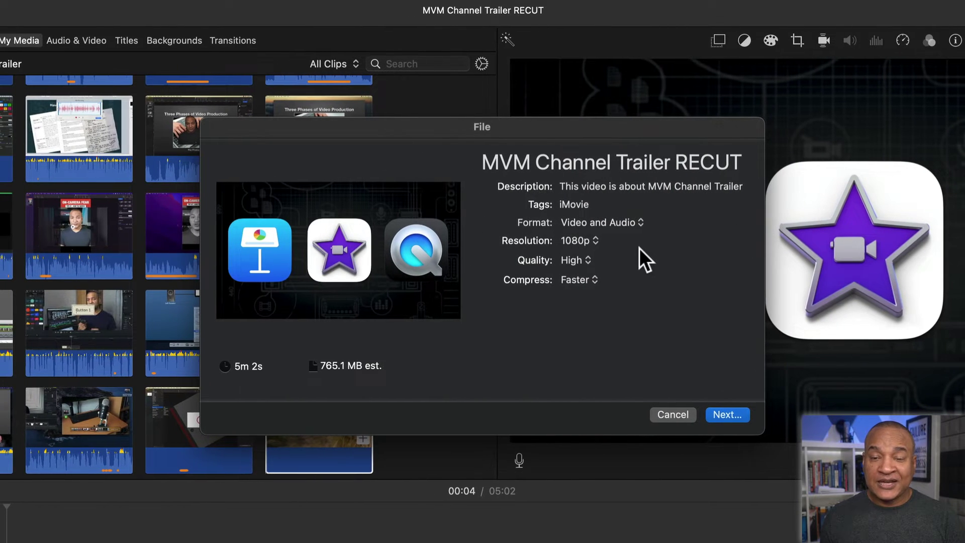
pyautogui.click(641, 223)
pyautogui.click(637, 222)
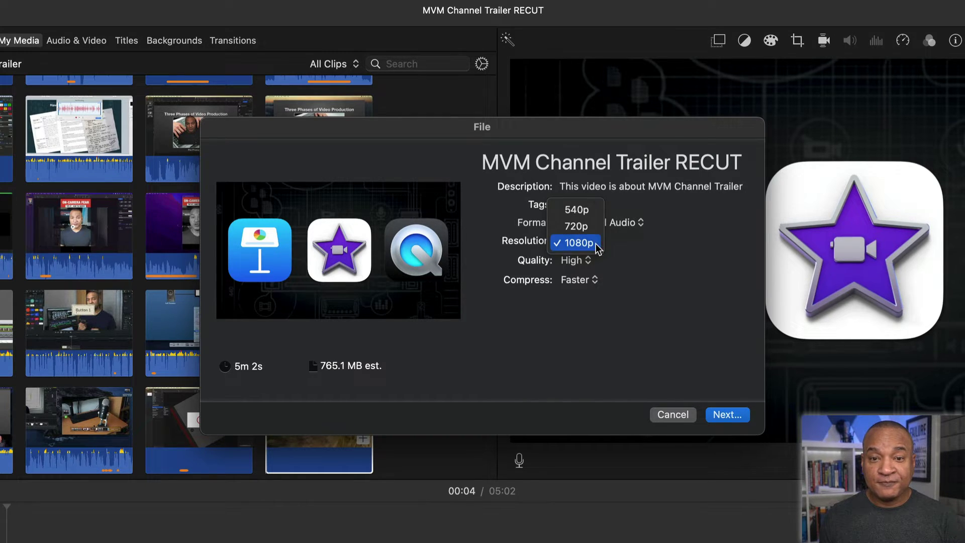
pyautogui.click(592, 243)
pyautogui.click(588, 260)
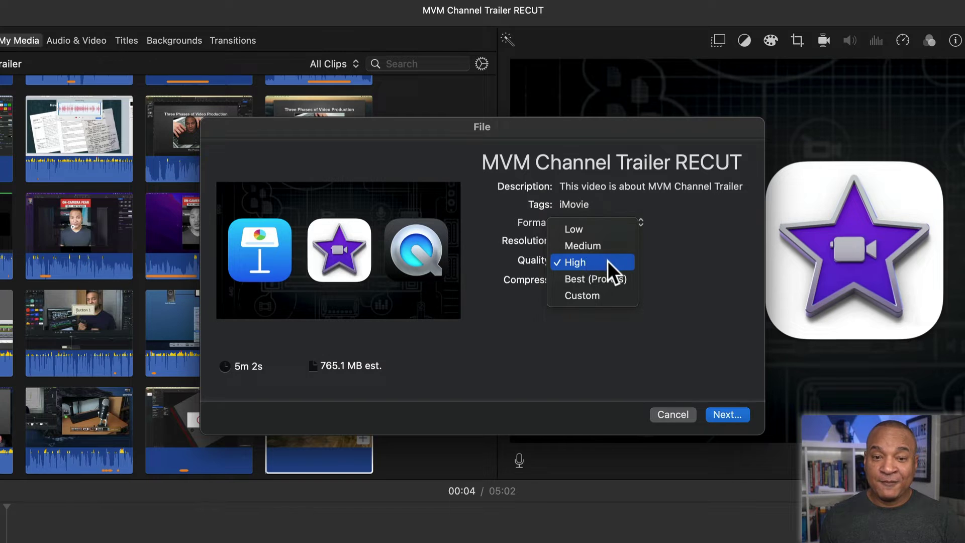
pyautogui.click(608, 261)
pyautogui.click(596, 280)
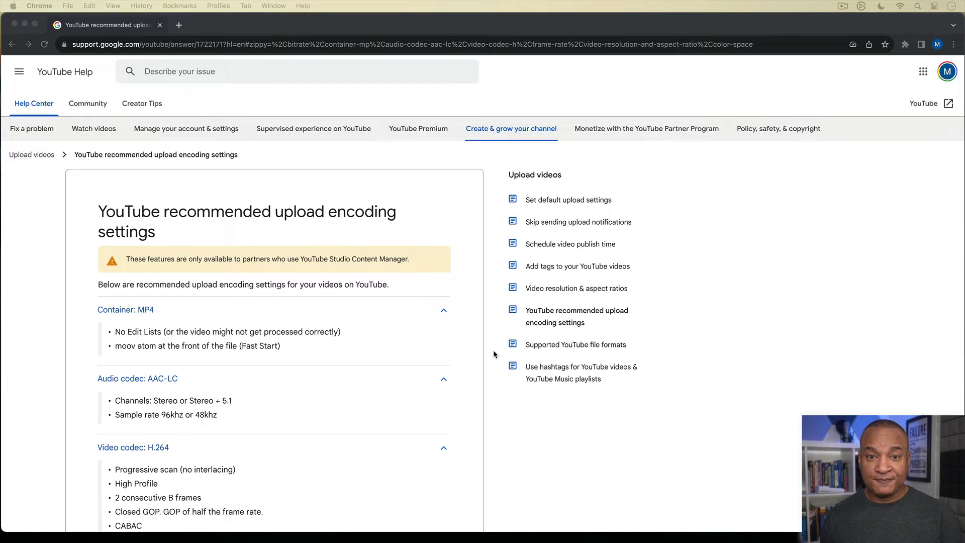
# Scroll the YouTube Help encoding page down to the recommended Bitrate section
pyautogui.scroll(-3, 494, 350)
pyautogui.scroll(-7, 493, 351)
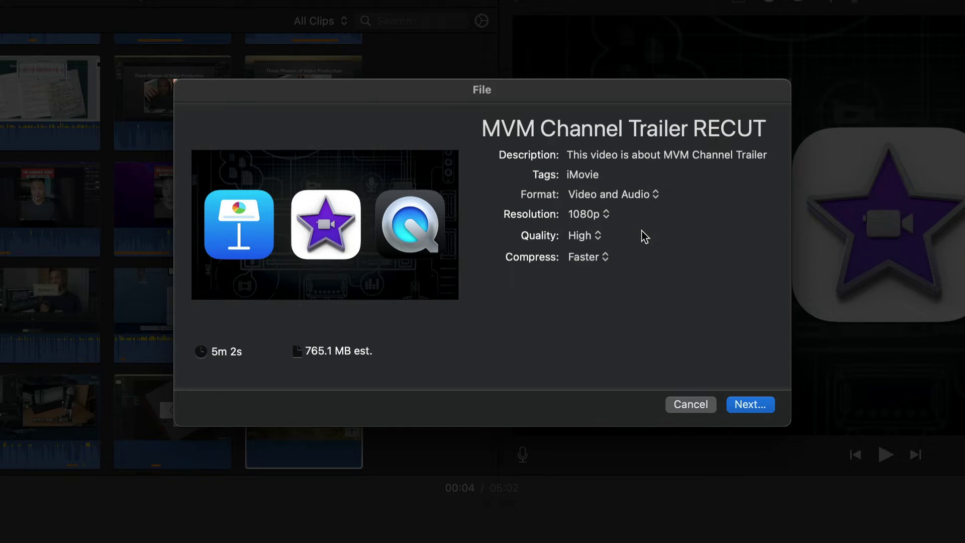
pyautogui.click(601, 236)
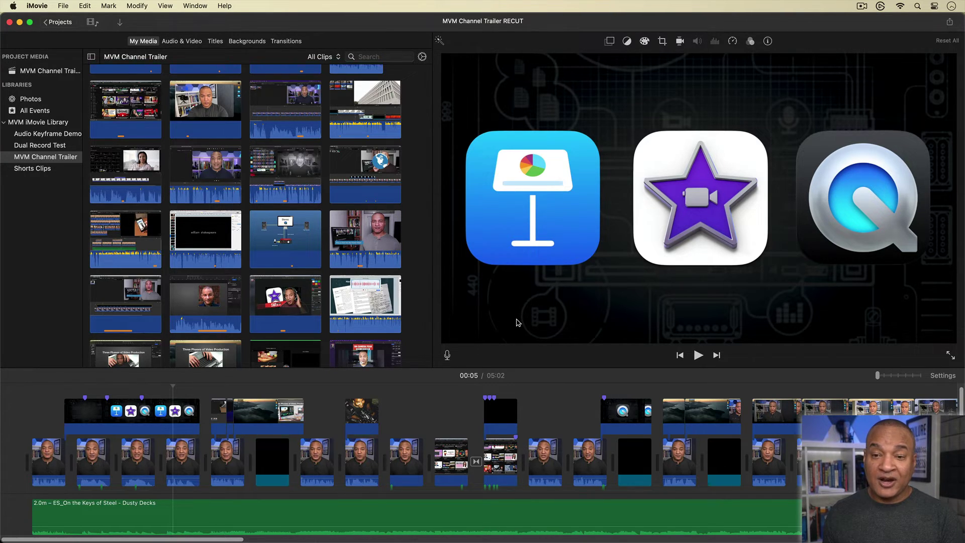
# Select the first timeline clip so the viewer shows the presenter at the project start
pyautogui.click(47, 467)
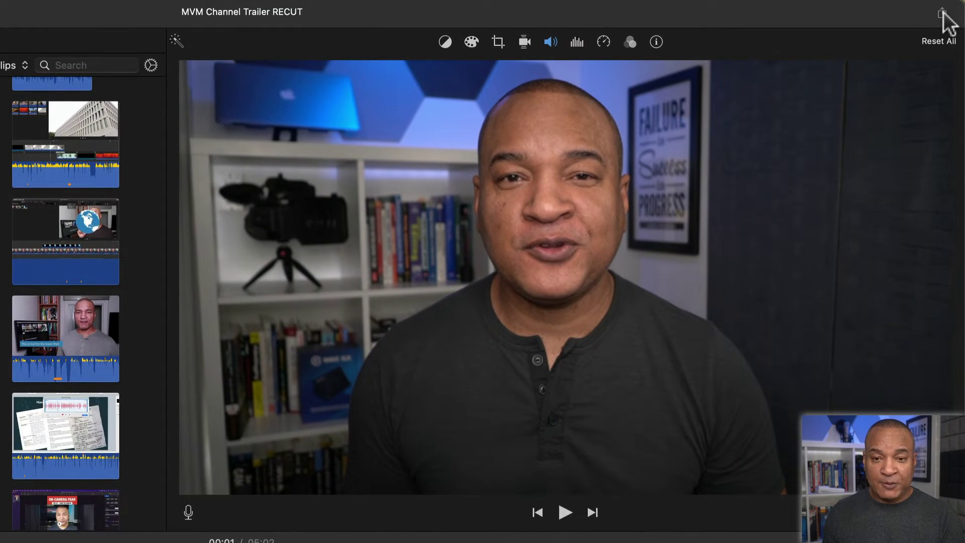
# Begin a new Export File of the trailer, keeping the 1080p resolution
pyautogui.click(943, 12)
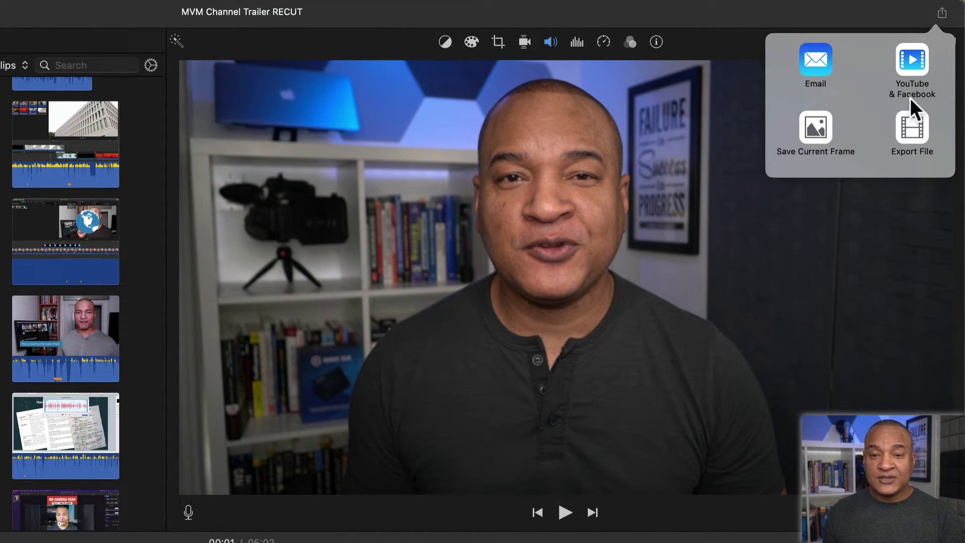
pyautogui.click(913, 126)
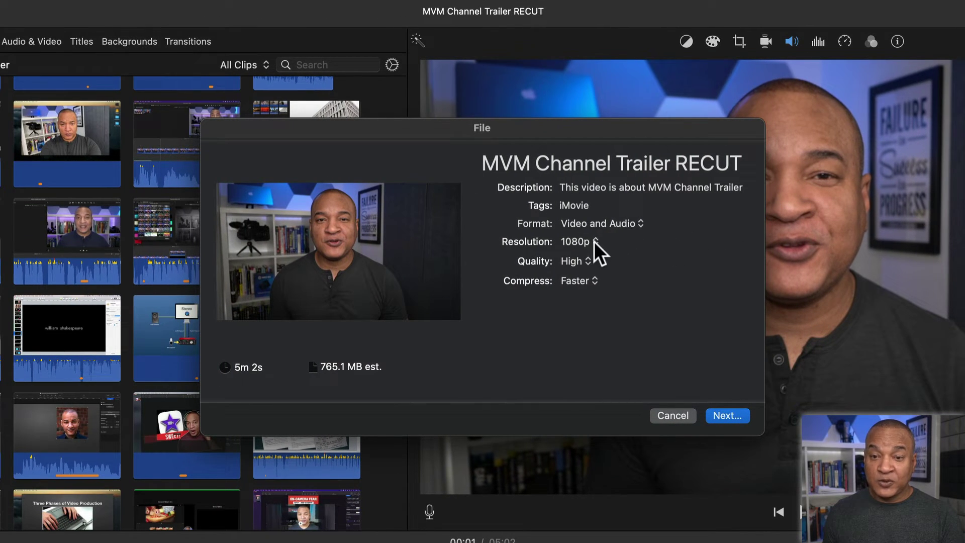
pyautogui.click(596, 242)
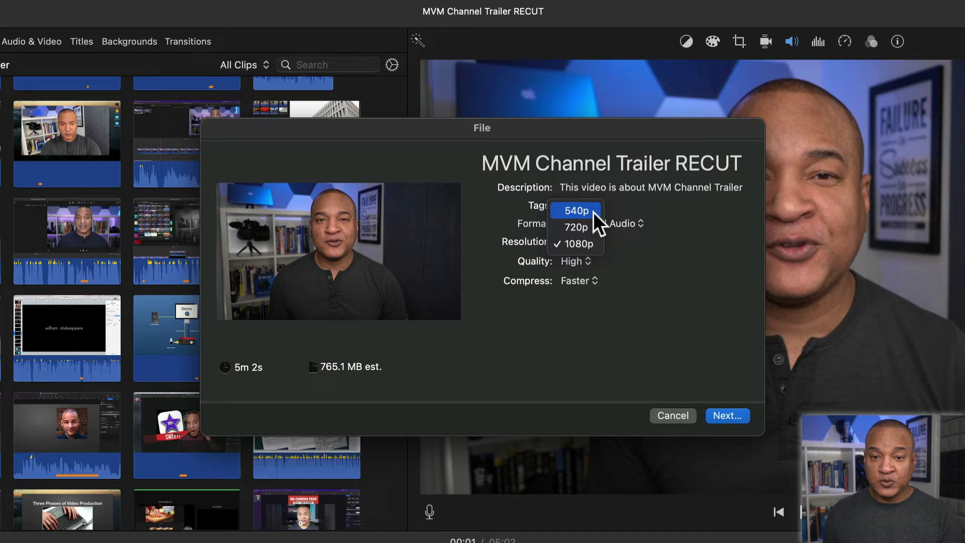
pyautogui.click(600, 244)
pyautogui.click(589, 260)
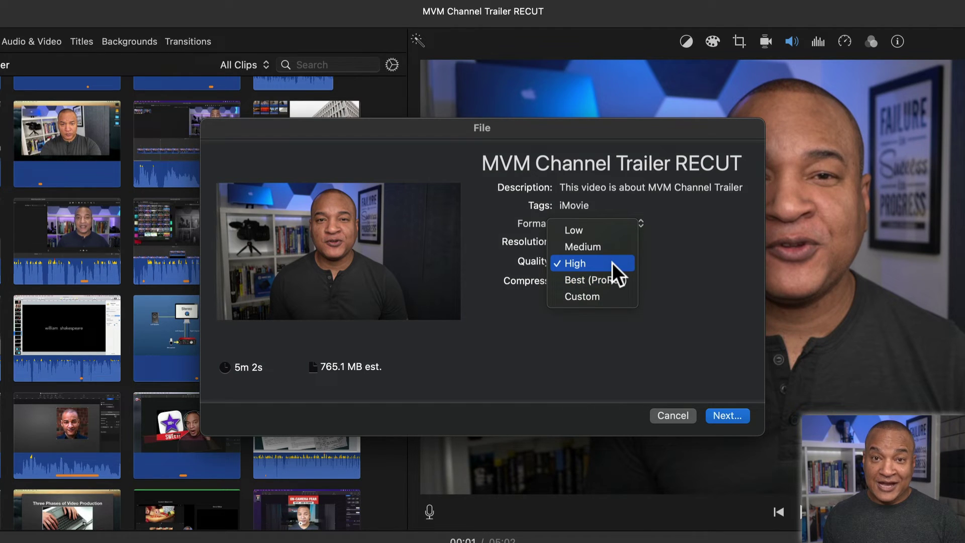
# Keep High quality and switch compression to Better Quality for the 1080p export
pyautogui.click(606, 262)
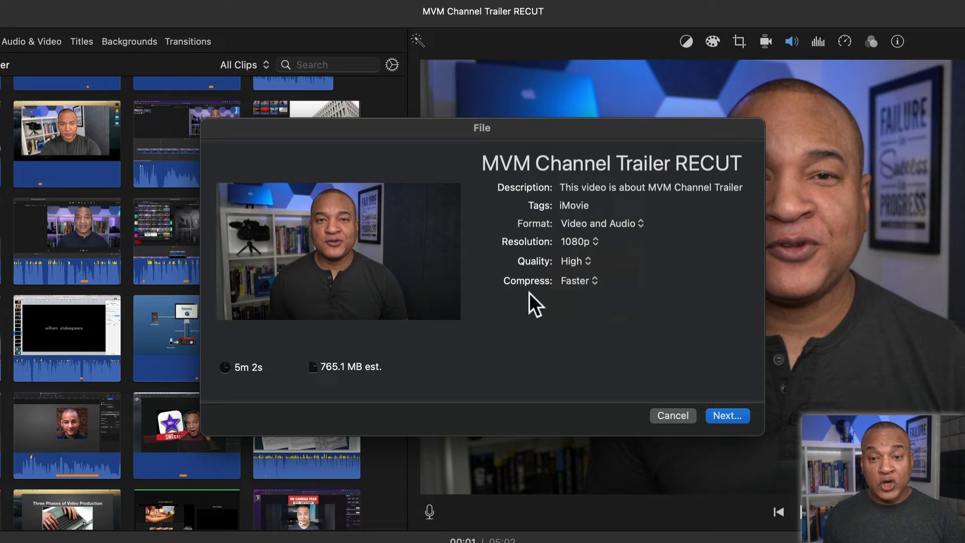
pyautogui.click(599, 281)
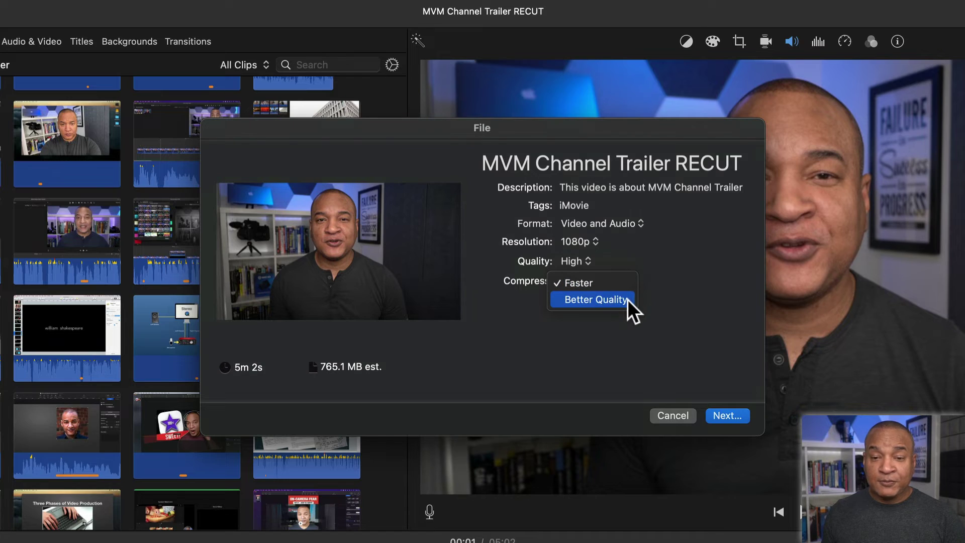
pyautogui.click(620, 301)
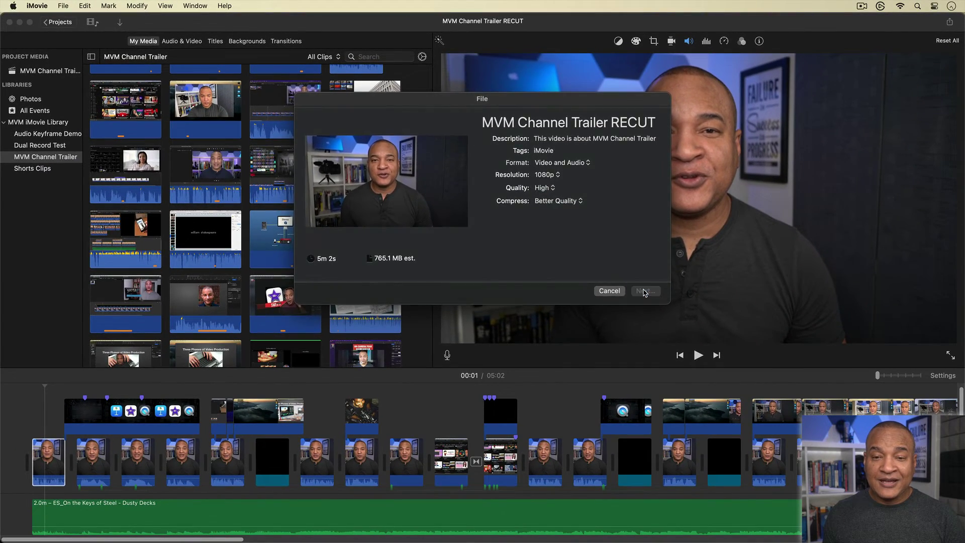
# Proceed with the export and locate the 724.6 MB MVM Channel Trailer RECUT.mp4 in Finder
pyautogui.click(651, 297)
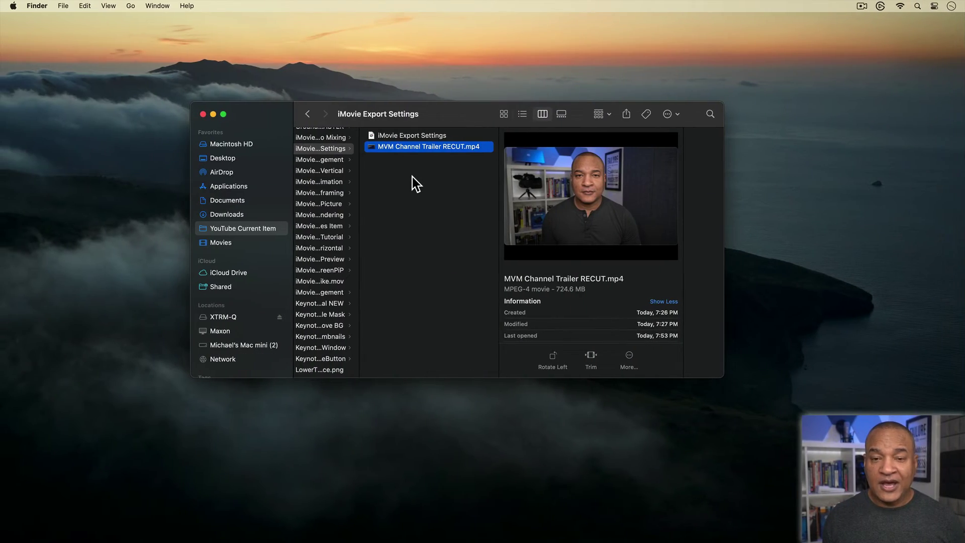
pyautogui.moveTo(657, 199)
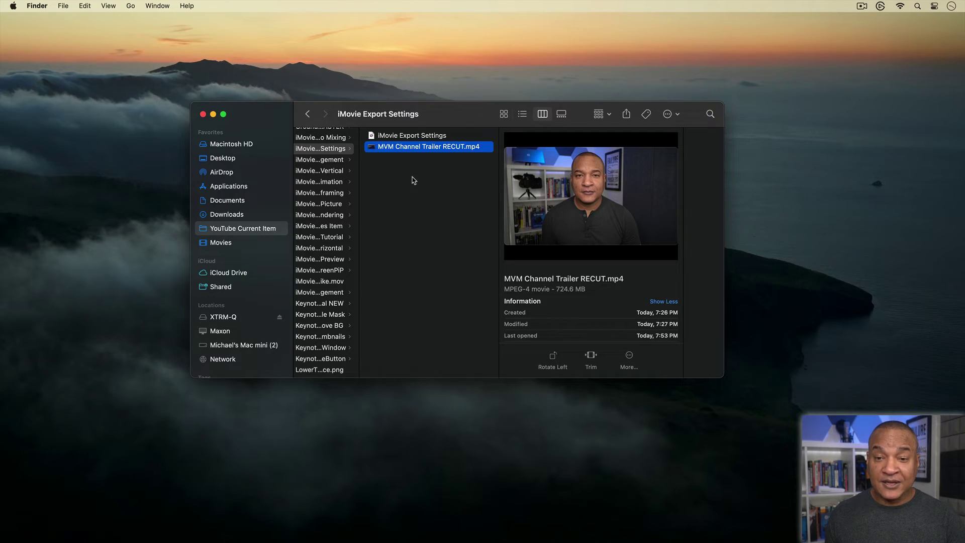
pyautogui.moveTo(570, 185)
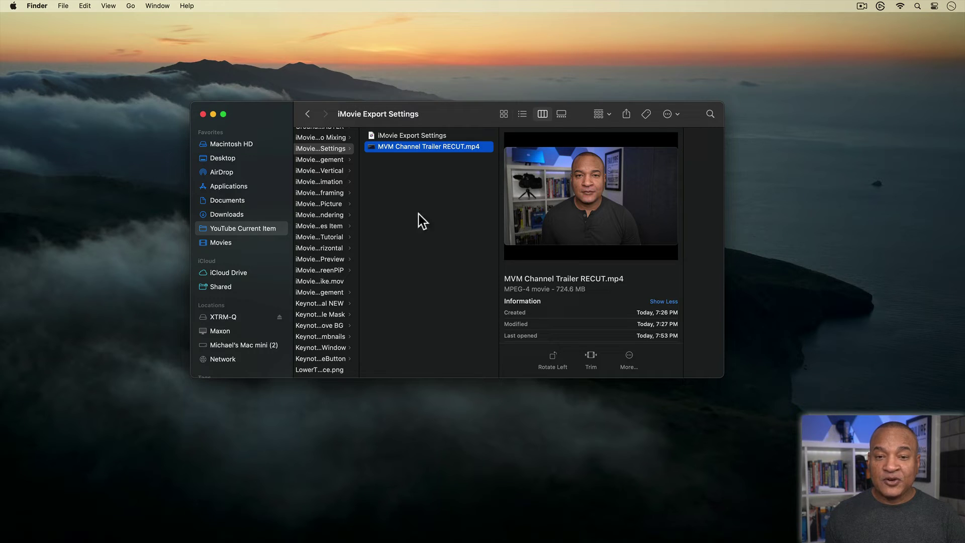
# Open MVM Channel Trailer RECUT.mp4 in QuickTime Player via Open With
pyautogui.rightClick(374, 151)
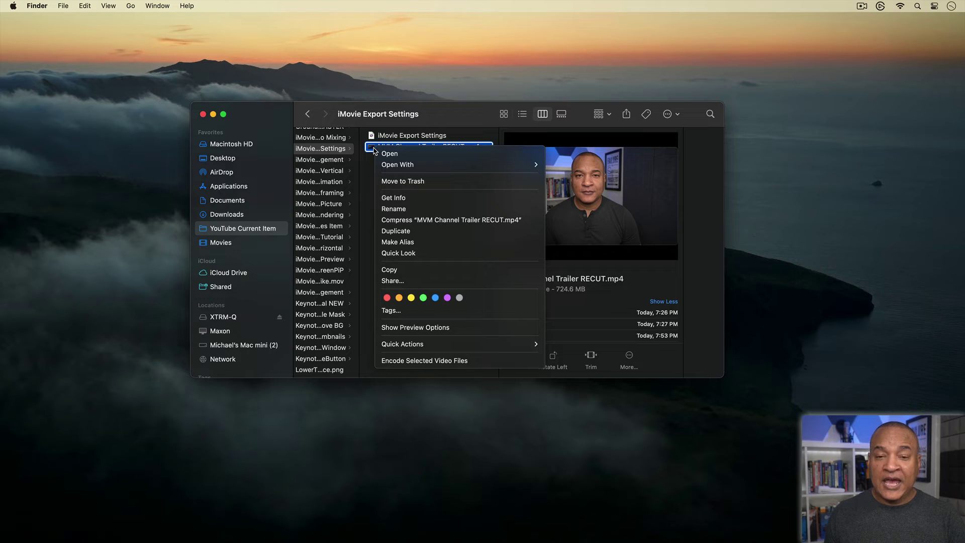
pyautogui.moveTo(479, 164)
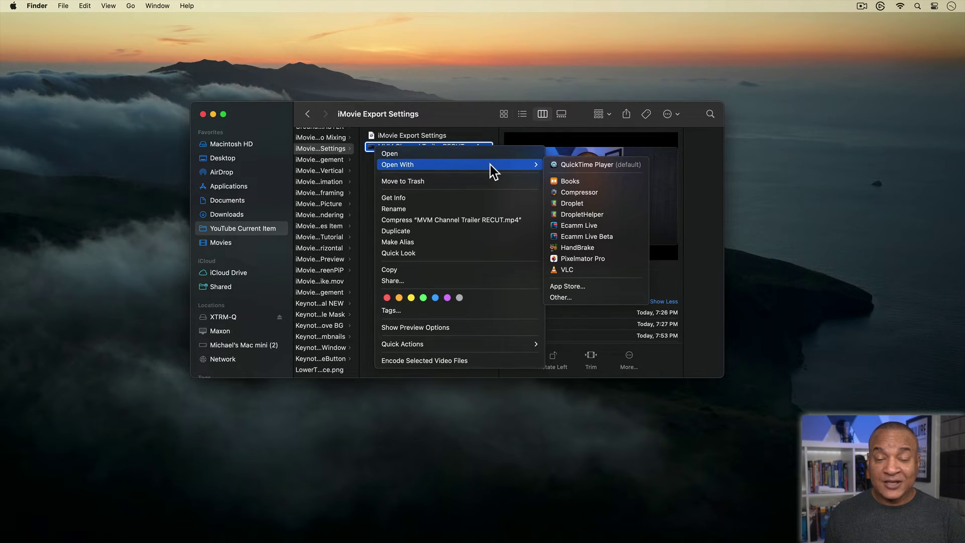
pyautogui.click(572, 166)
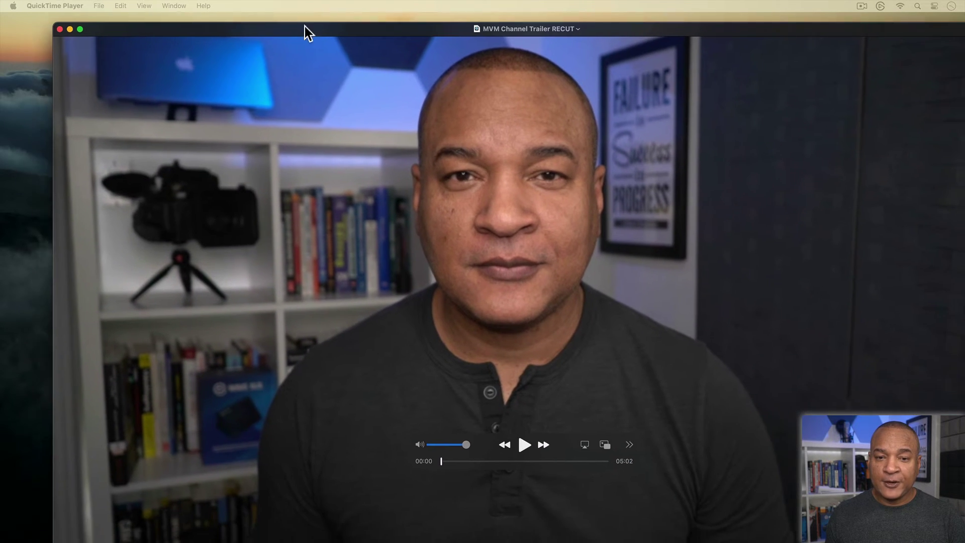
# Shrink and centre the movie window, then show the Movie Inspector: 1920 × 1080, 19.05 Mbit/s
pyautogui.moveTo(305, 26); pyautogui.dragTo(284, 19)
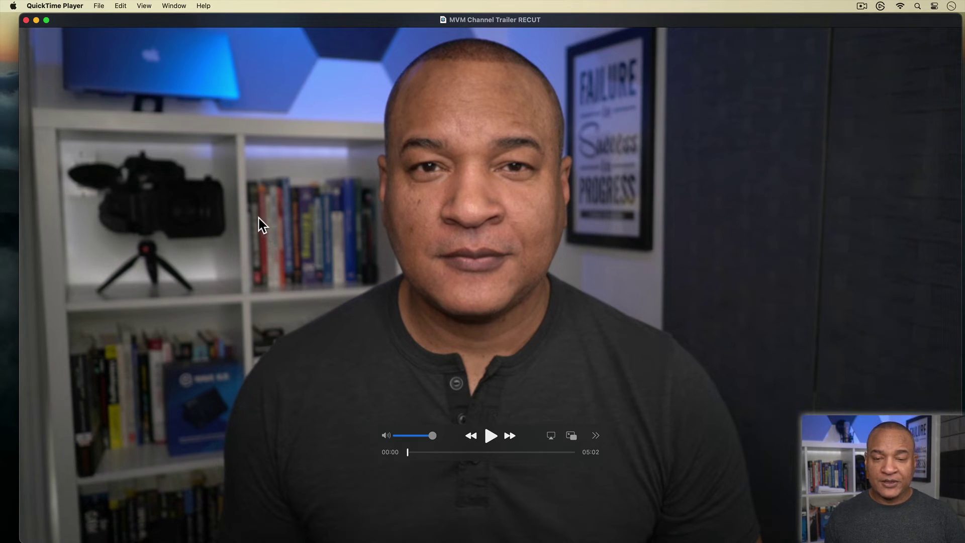
pyautogui.press('super')
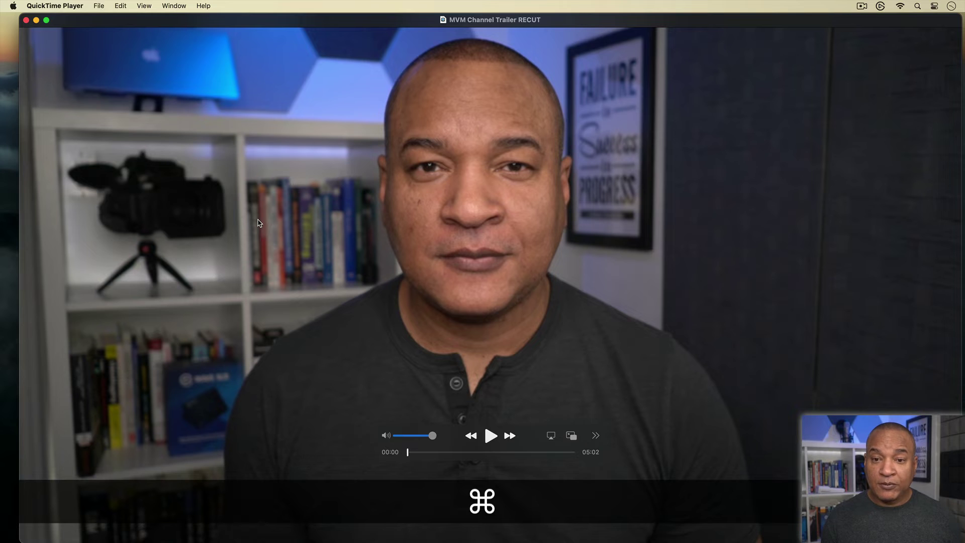
pyautogui.press('super+bracketleft')
pyautogui.press('super+bracketleft')
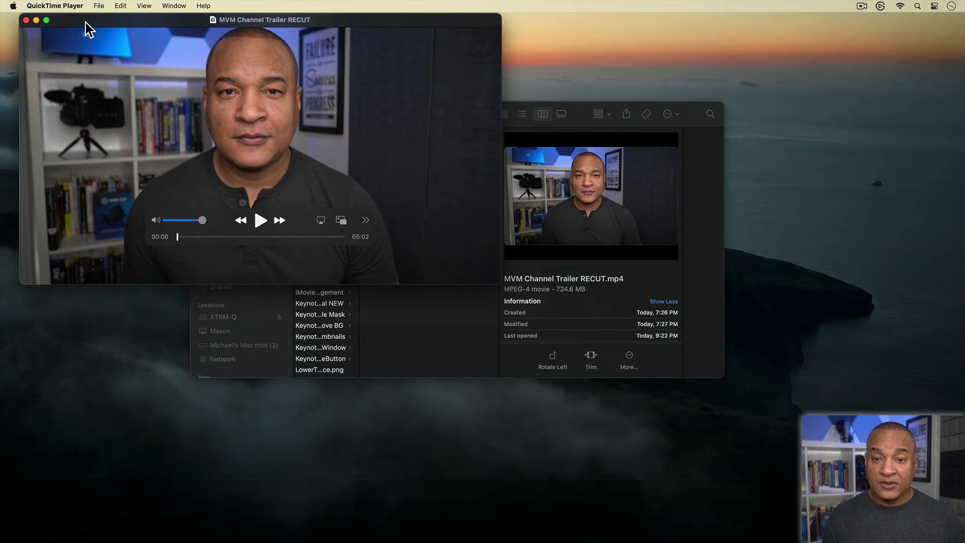
pyautogui.moveTo(87, 20); pyautogui.dragTo(280, 103)
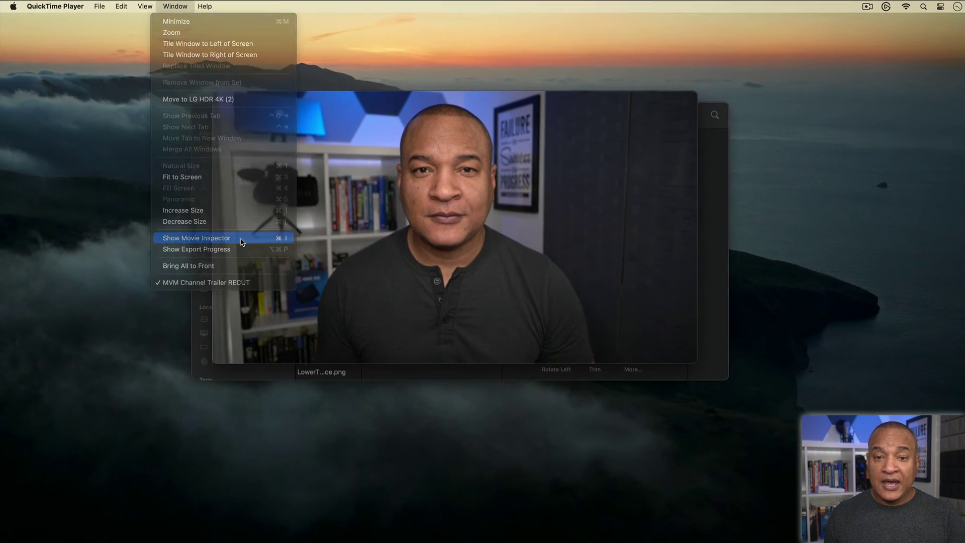
pyautogui.click(392, 349)
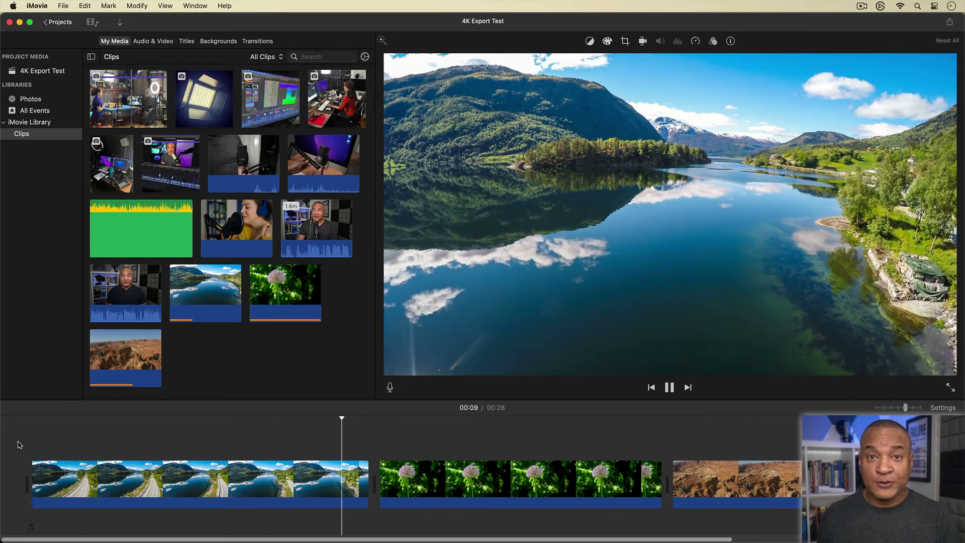
# Pause playback and export 4K Export Test at 4K, High quality, Better Quality compression
pyautogui.press('space')
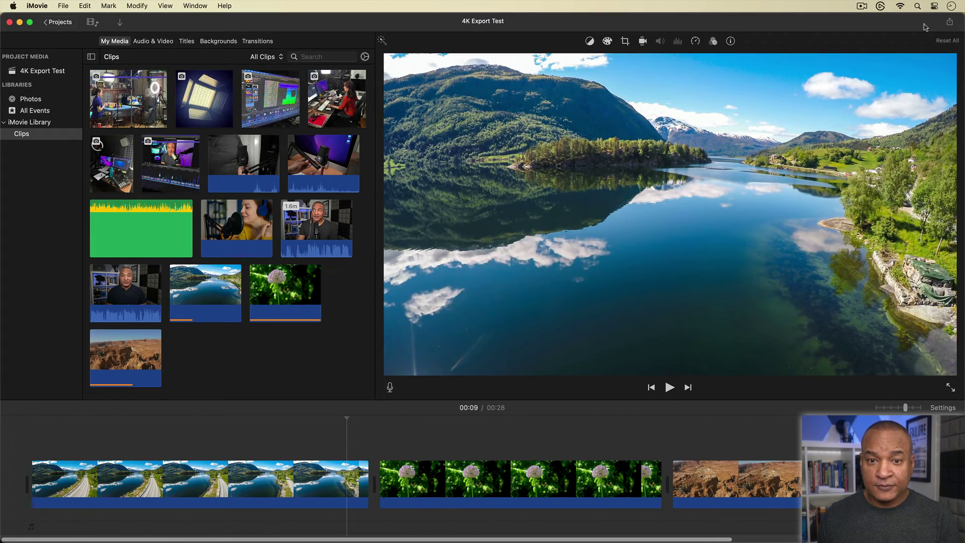
pyautogui.click(950, 22)
pyautogui.click(929, 98)
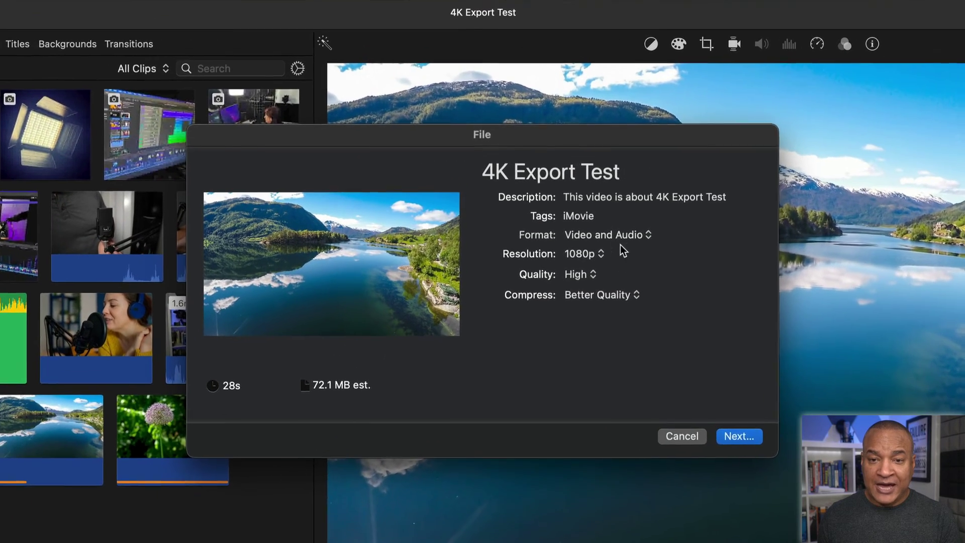
pyautogui.click(553, 191)
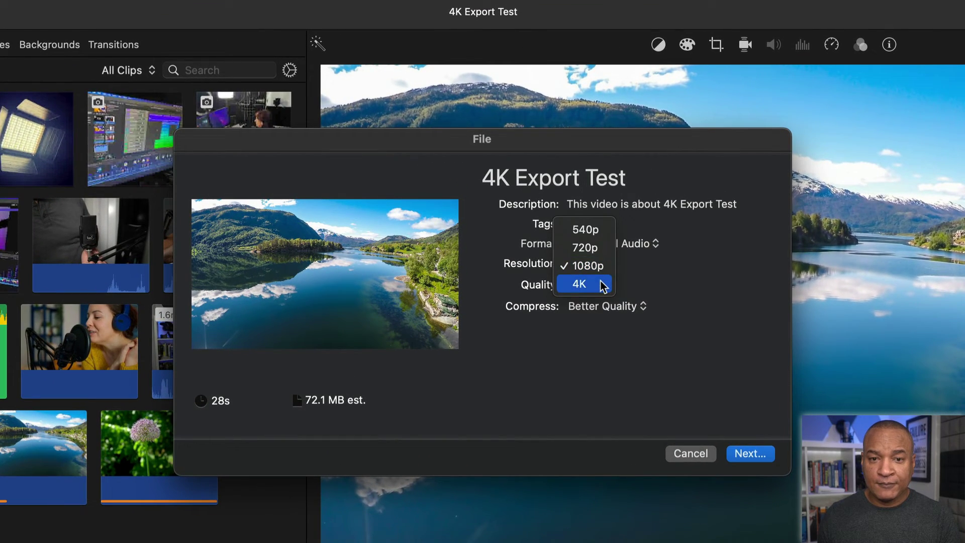
pyautogui.click(603, 286)
pyautogui.click(600, 287)
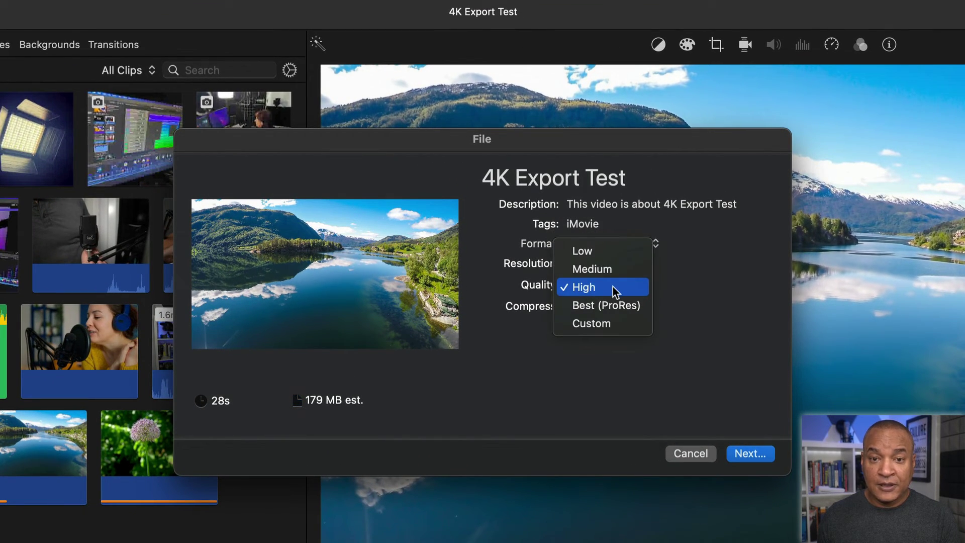
pyautogui.click(613, 287)
pyautogui.click(646, 306)
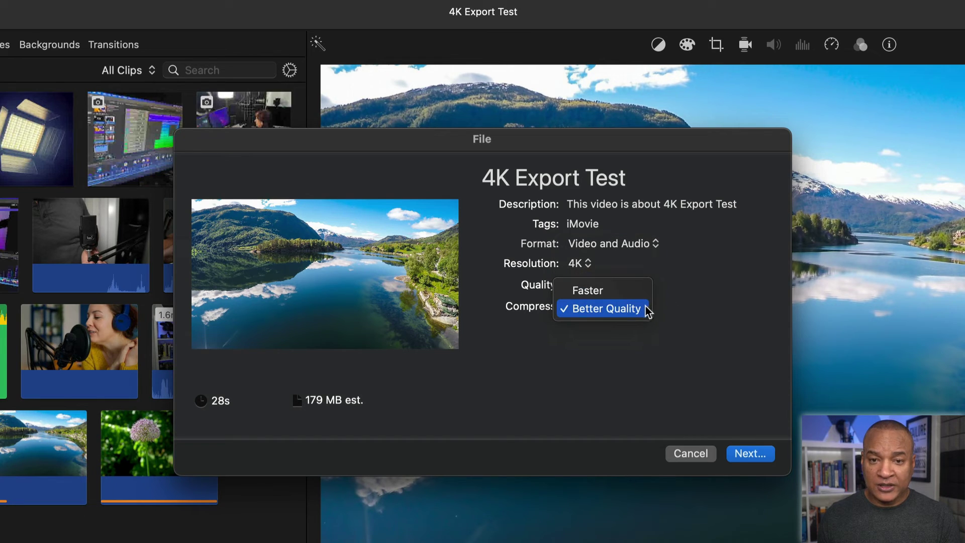
pyautogui.click(629, 307)
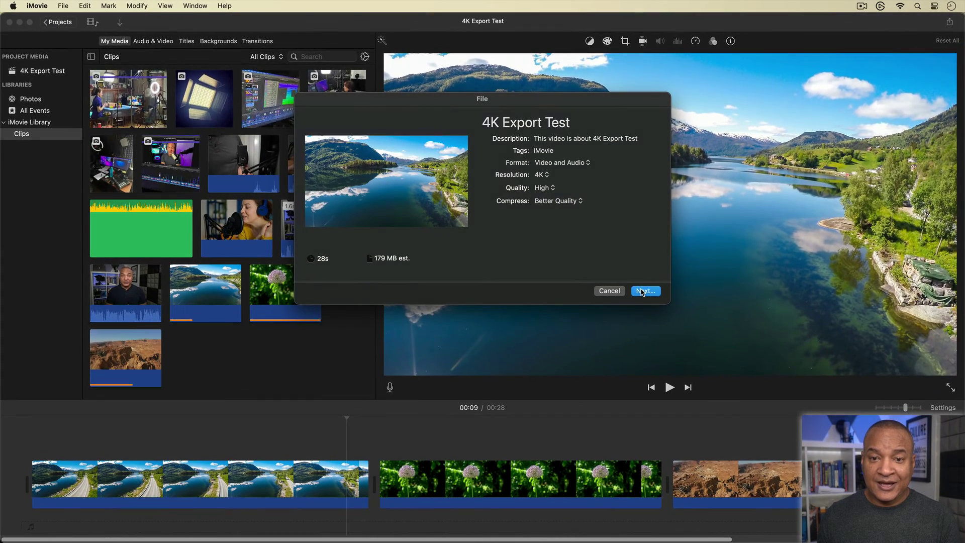
pyautogui.click(648, 300)
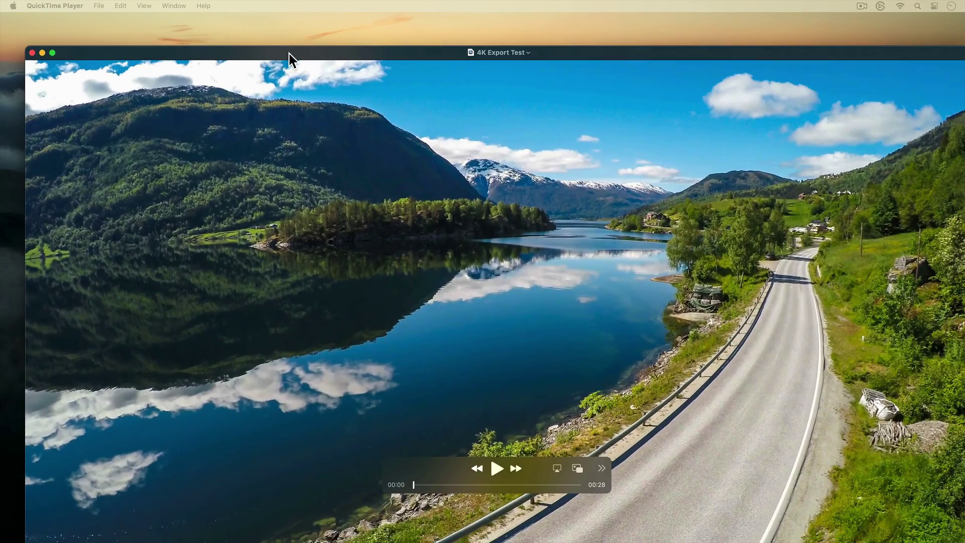
# Show the 4K Export Test movie's inspector and select its 48.53 Mbit/s data rate
pyautogui.moveTo(289, 58); pyautogui.dragTo(267, 27)
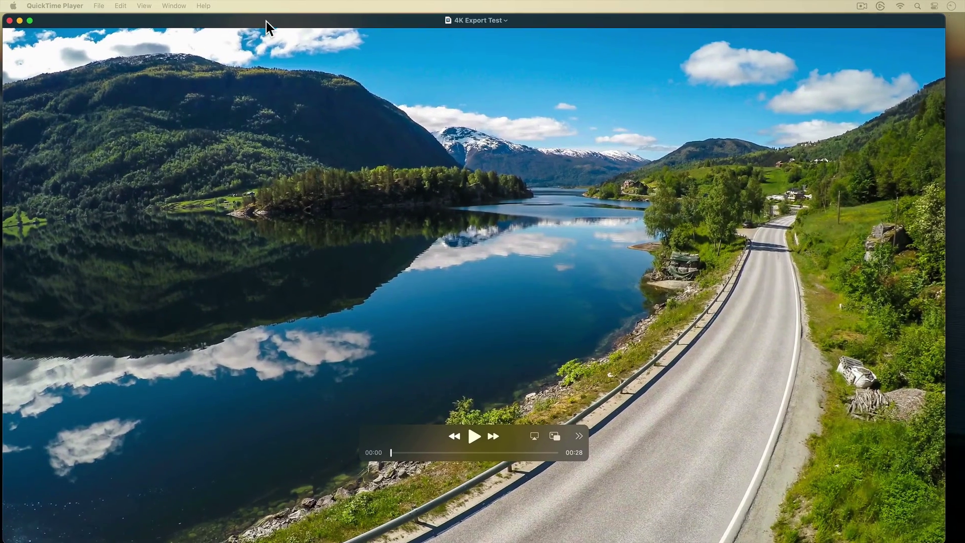
pyautogui.click(144, 6)
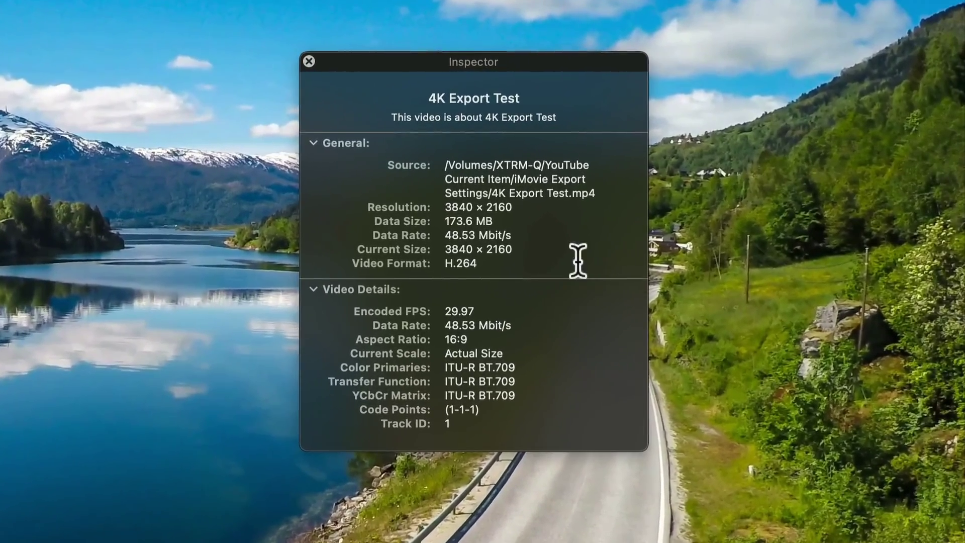
pyautogui.moveTo(371, 235); pyautogui.dragTo(432, 236)
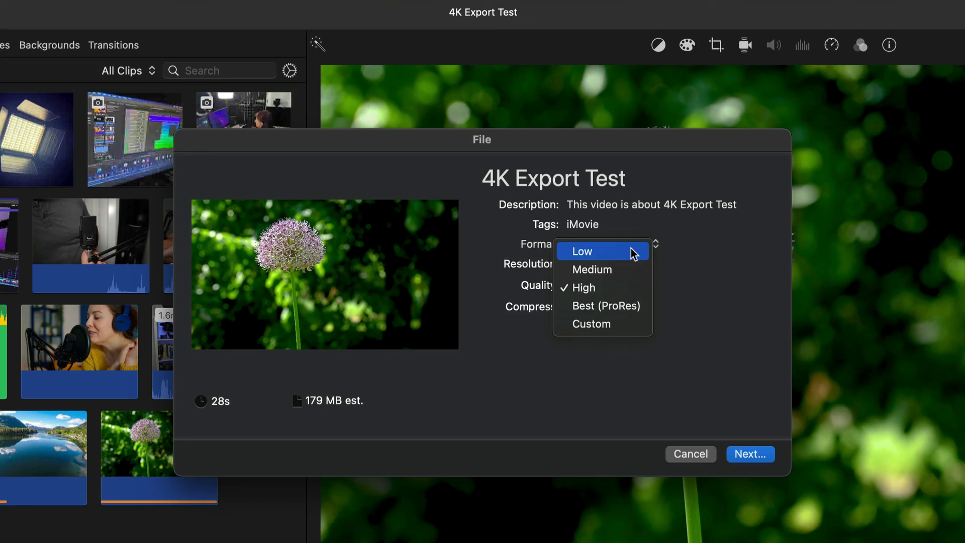
# Switch the 4K export quality setting to Custom
pyautogui.click(622, 323)
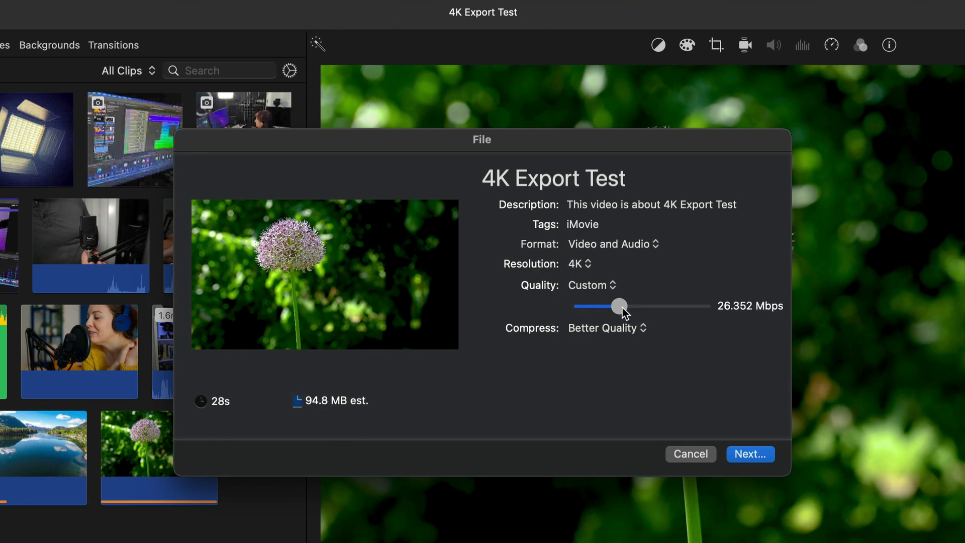